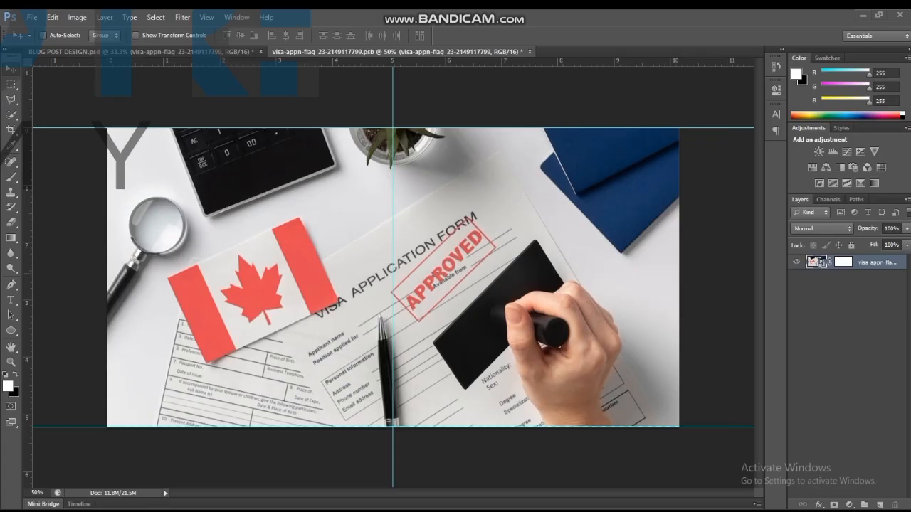
Close the visa-appn-flag smart object document, then collapse and hide Group 1 in the blog post design.
click(530, 51)
click(468, 212)
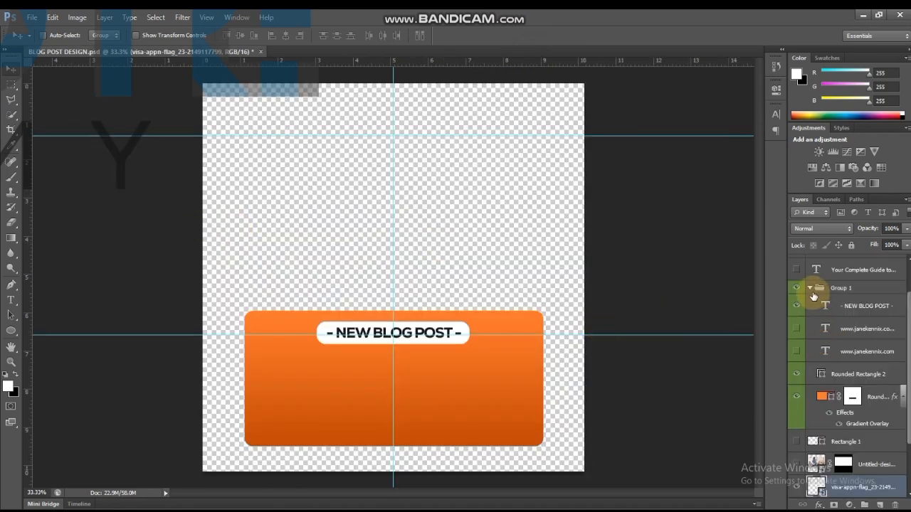
click(809, 288)
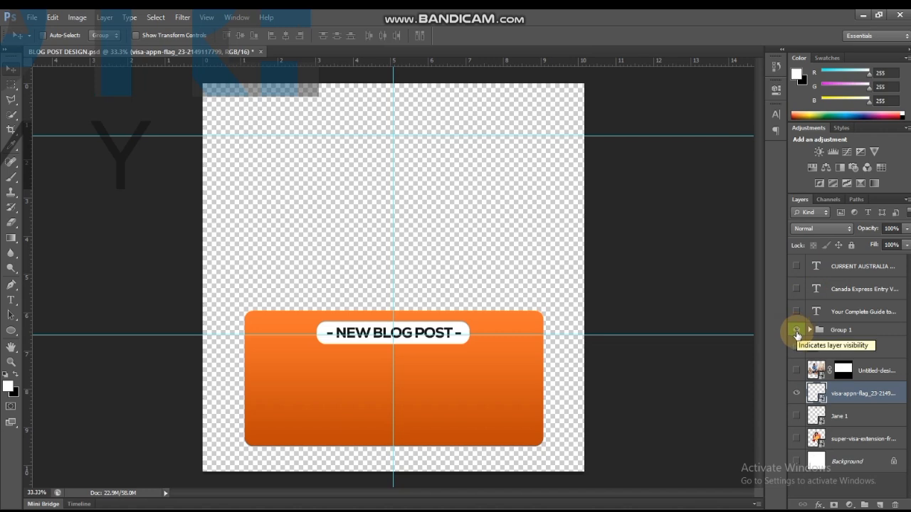
click(796, 332)
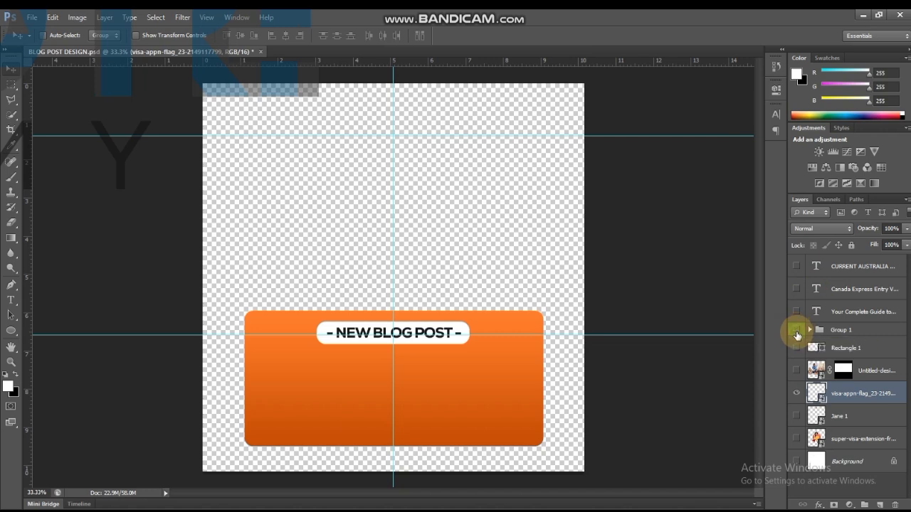
Show the white Background and the logo layer, and hide the visa-appn-flag photo layer.
click(796, 463)
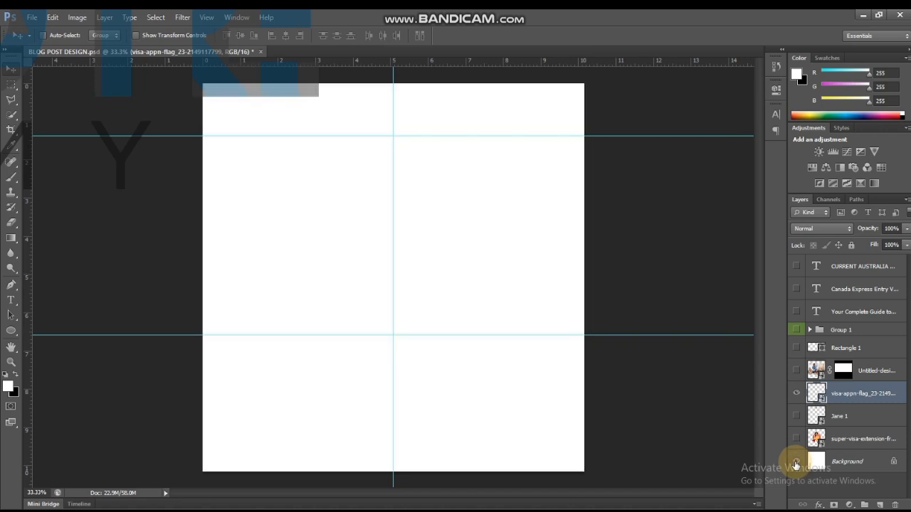
click(795, 417)
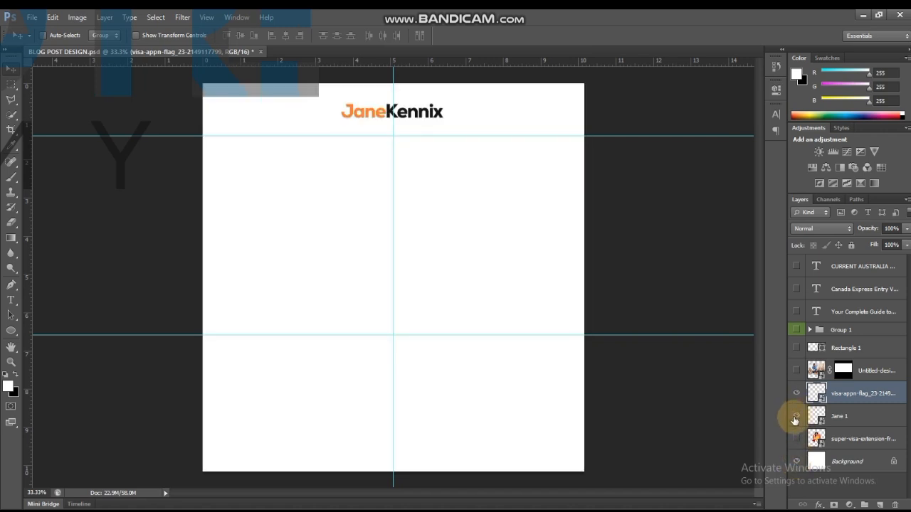
click(795, 395)
click(795, 395)
click(795, 396)
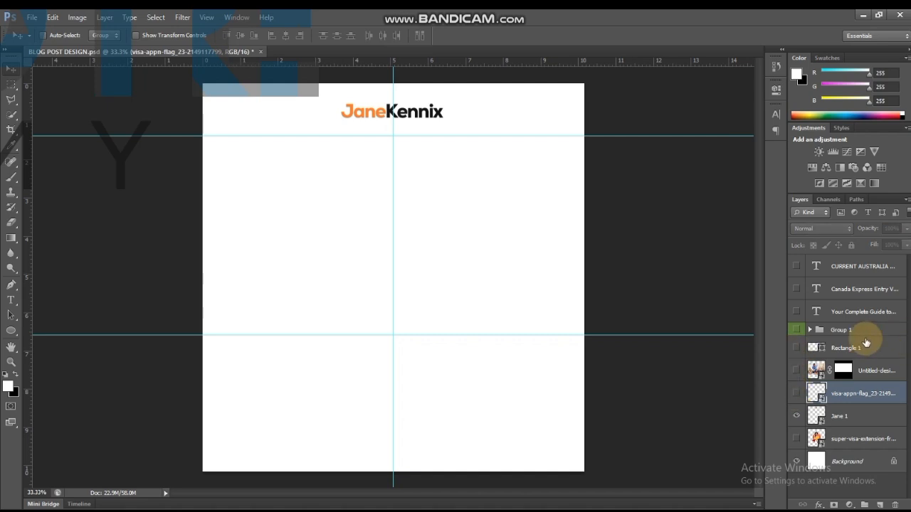
Show Group 1 with only its website address text visible, hiding the NEW BLOG POST text and both rounded rectangles.
click(809, 330)
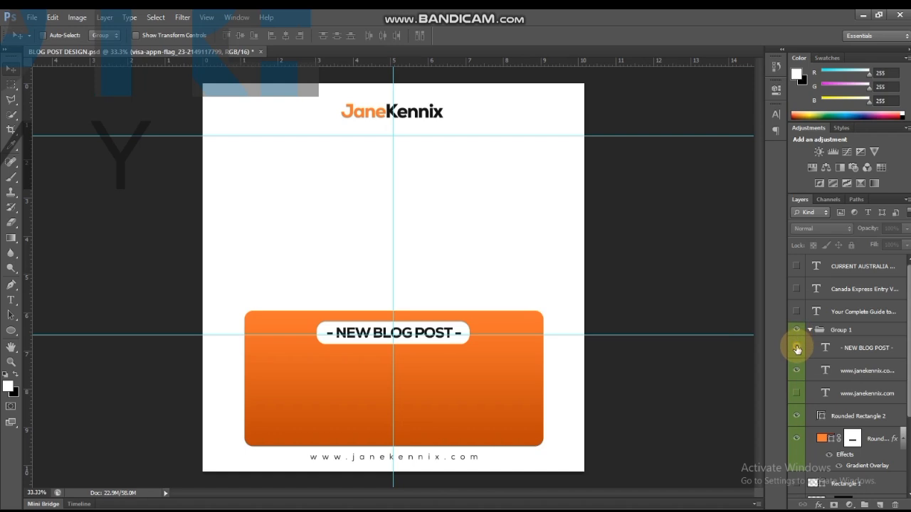
click(796, 348)
click(796, 416)
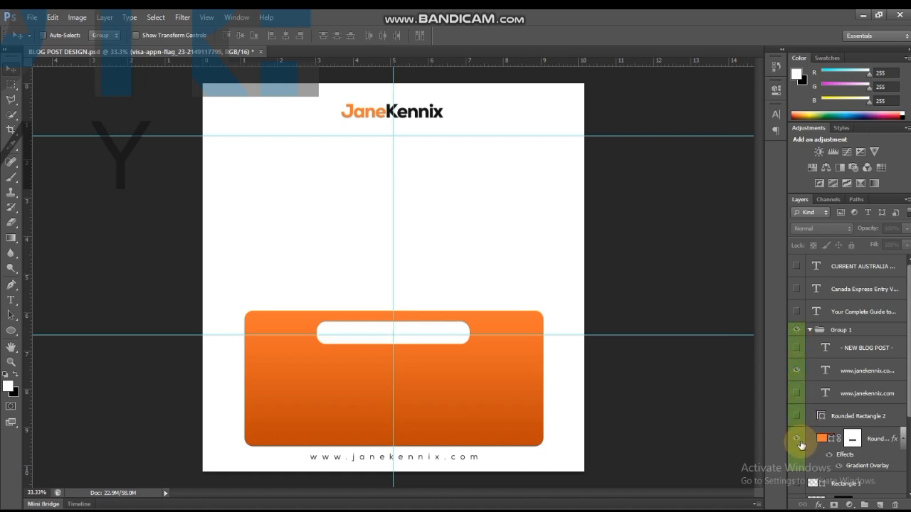
click(796, 441)
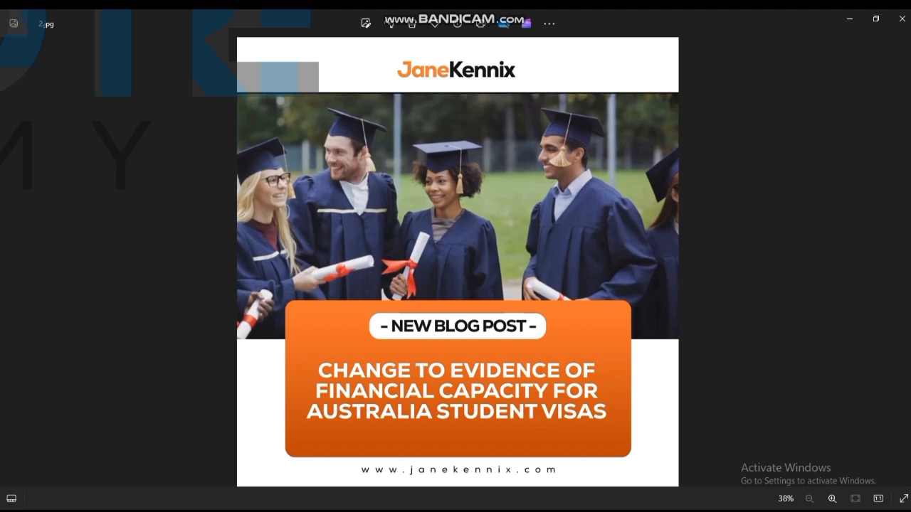
Return to Photoshop and save the logo and website background as a JPEG named A, replacing the existing file.
key(alt+Tab)
click(469, 252)
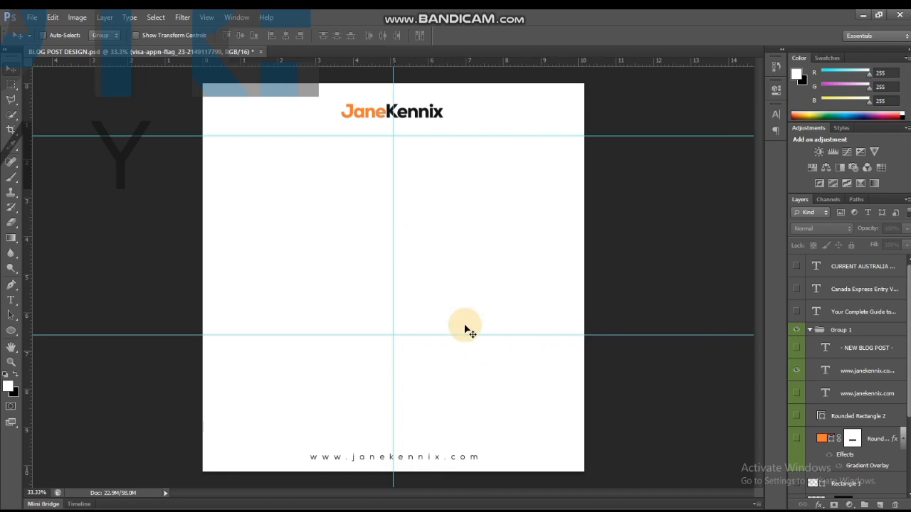
key(ctrl+shift+s)
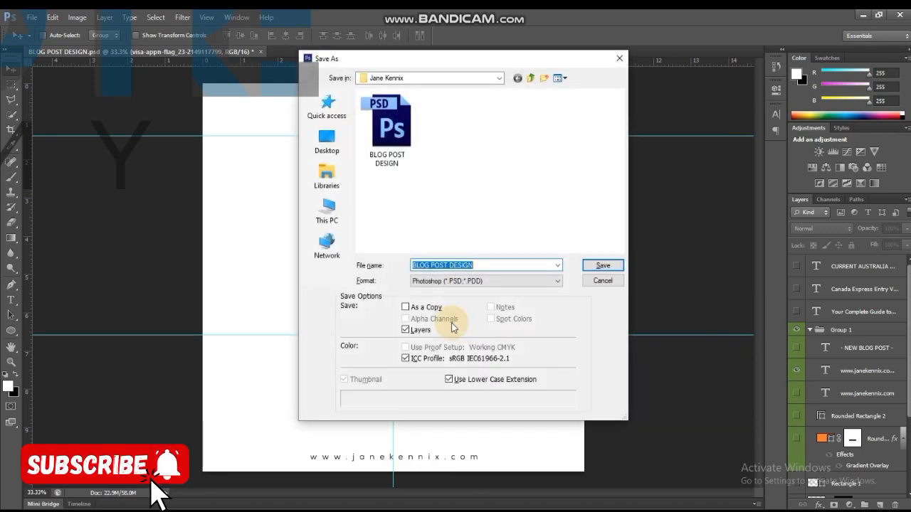
click(444, 283)
click(442, 328)
click(602, 265)
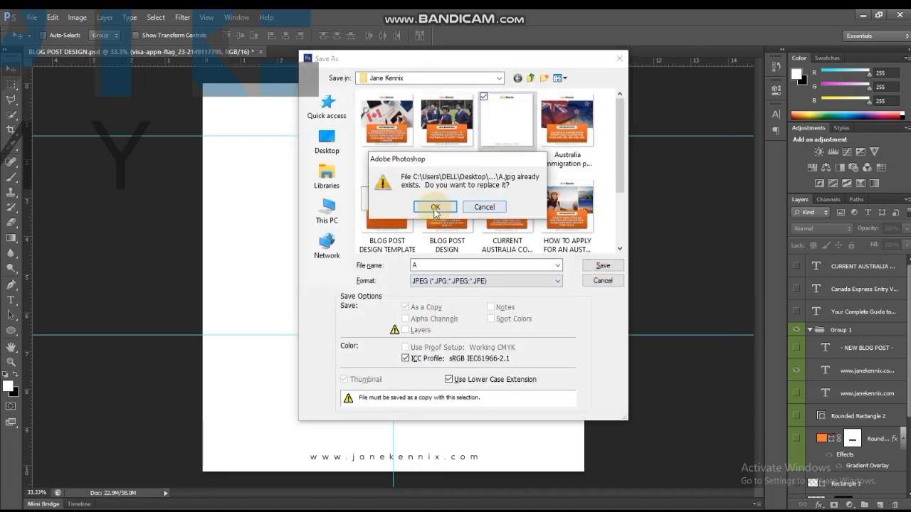
click(436, 214)
click(530, 144)
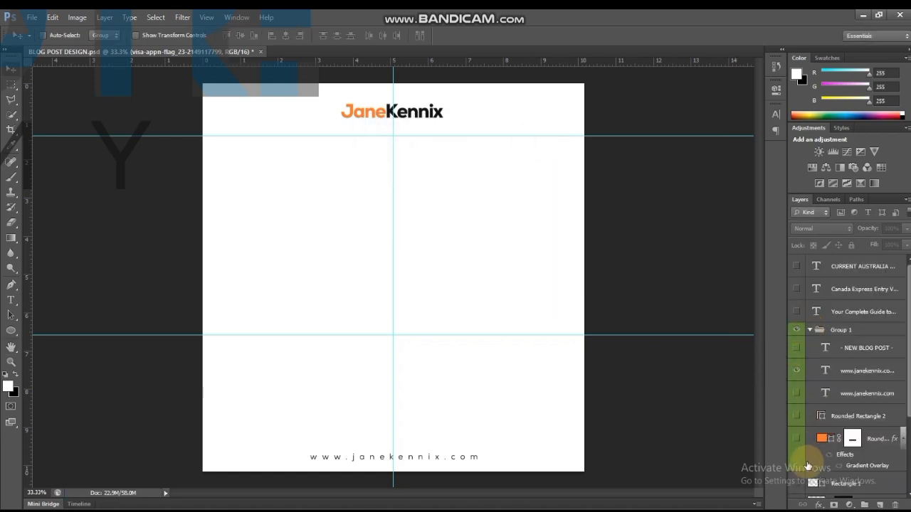
Hide the website address text, the logo layer and the white Background layer.
scroll(798, 384, down, 5)
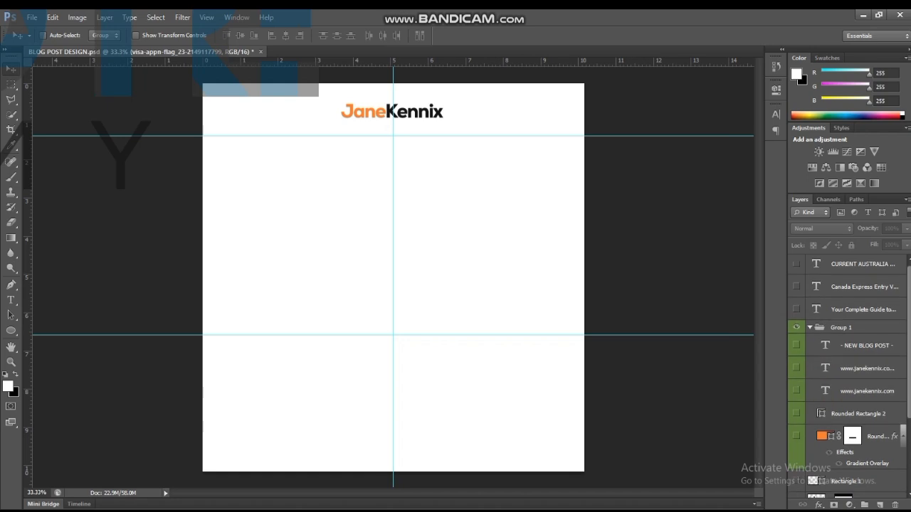
click(796, 441)
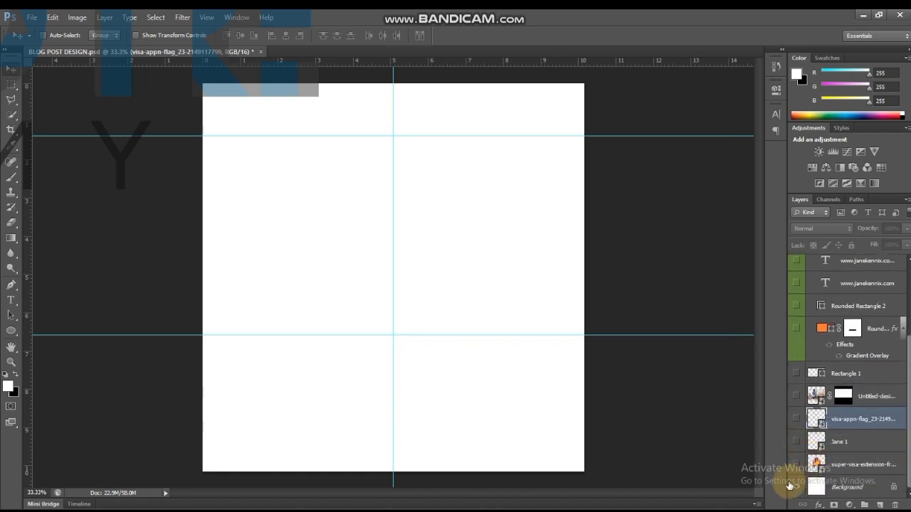
click(796, 488)
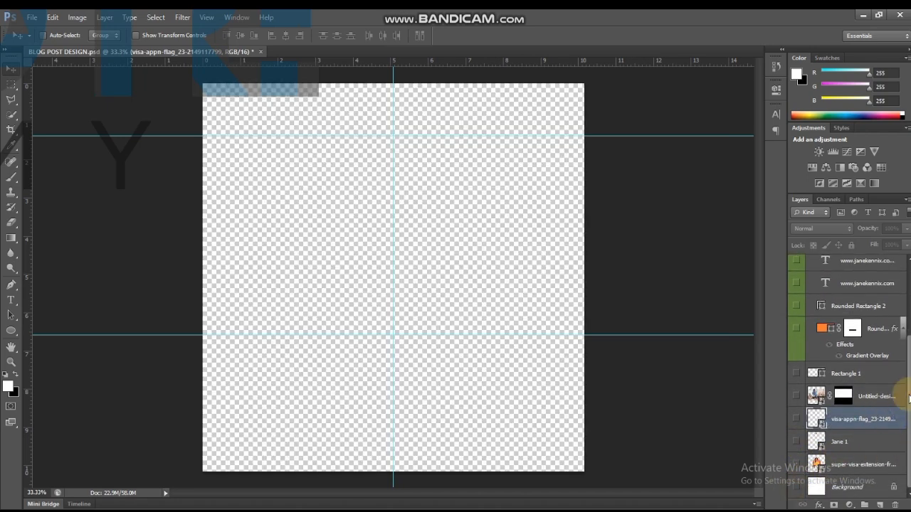
Show the NEW BLOG POST text, its white Rounded Rectangle 2 and the orange rounded rectangle in Group 1.
scroll(839, 370, up, 5)
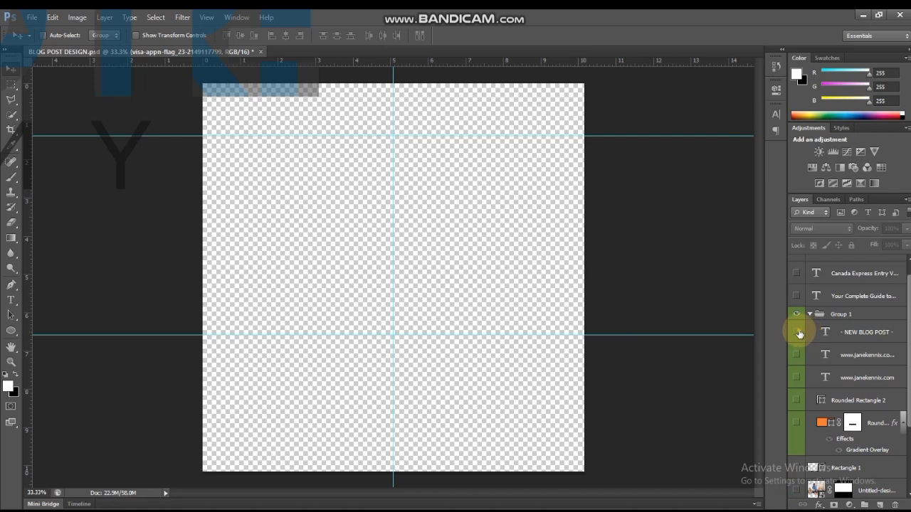
click(795, 332)
click(795, 400)
click(796, 422)
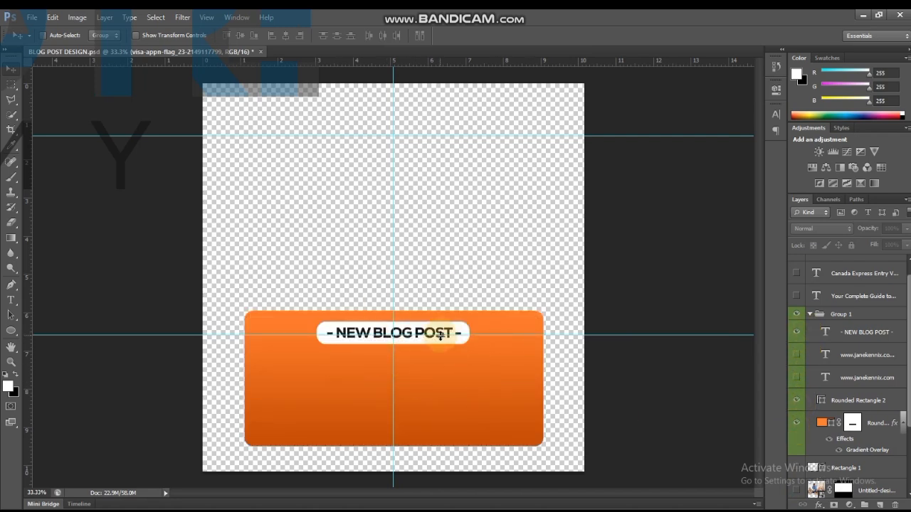
Save a copy of the orange NEW BLOG POST banner as an image named B.
key(ctrl+shift+s)
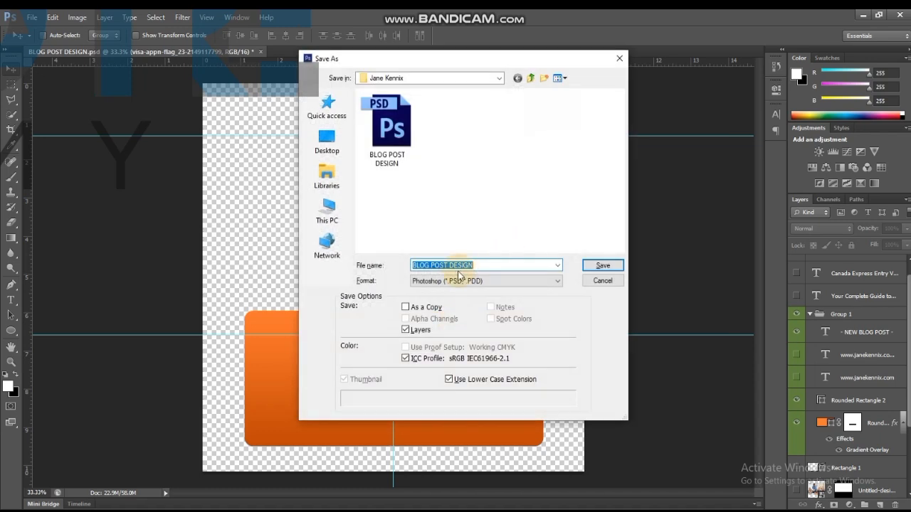
key(Return)
key(Return)
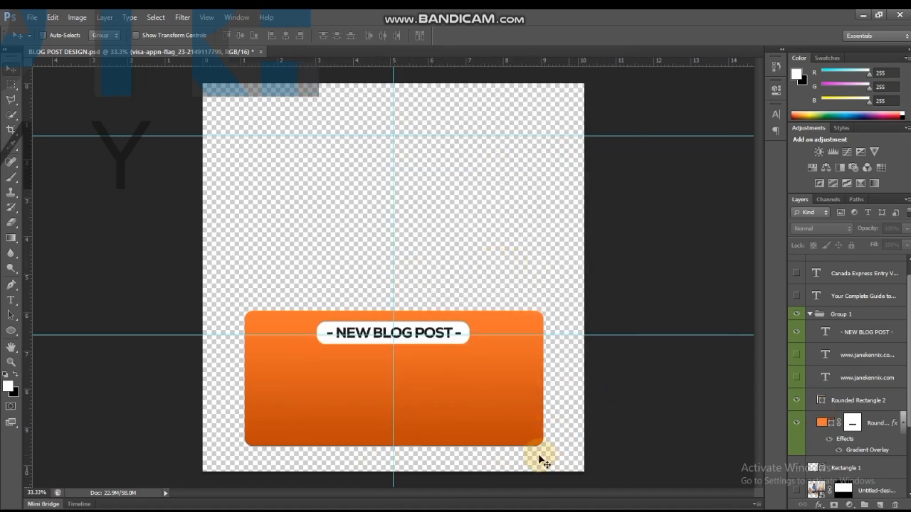
Switch to Canva and create a new Instagram Post (Square) design of 1080 × 1080 px.
key(alt+Tab)
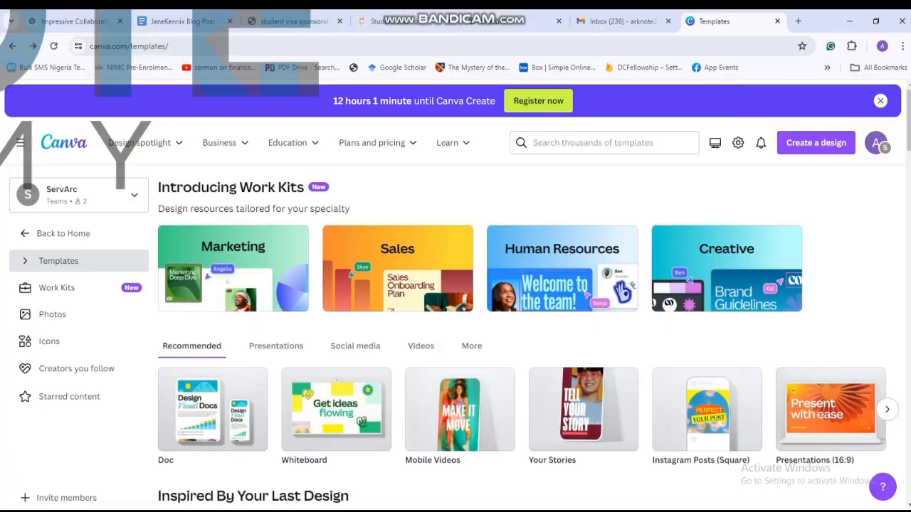
click(807, 145)
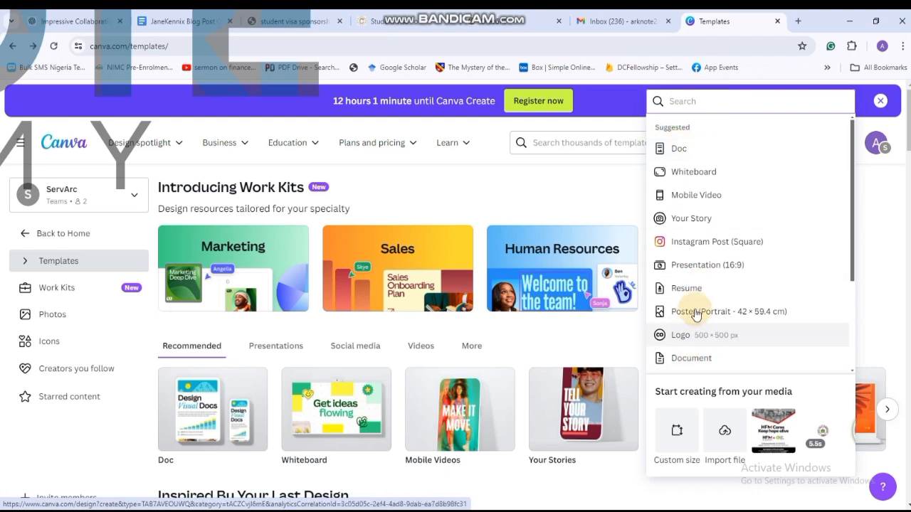
click(702, 242)
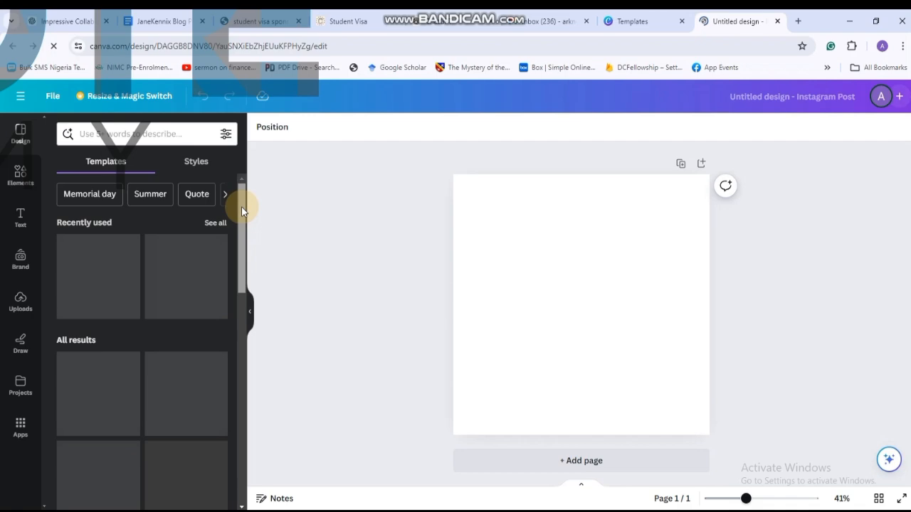
Upload image A to the design's media and add it to the blank page.
click(20, 299)
click(135, 163)
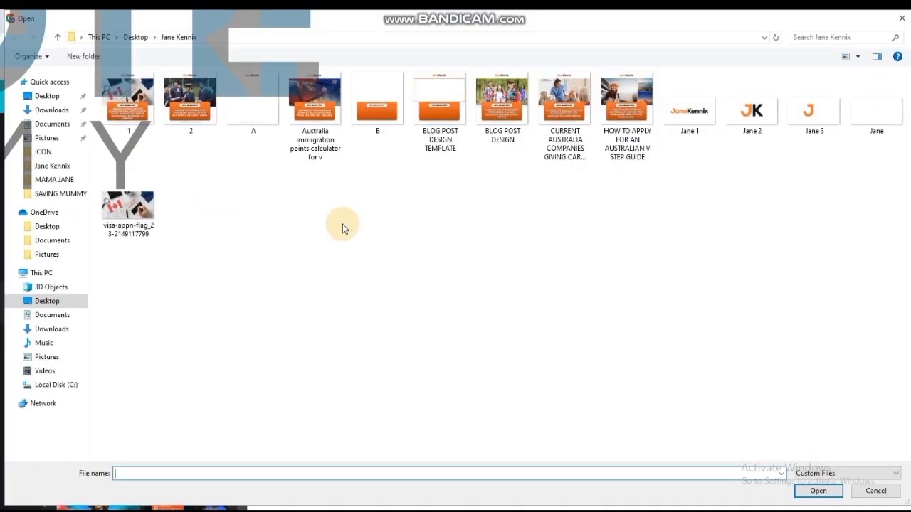
click(242, 107)
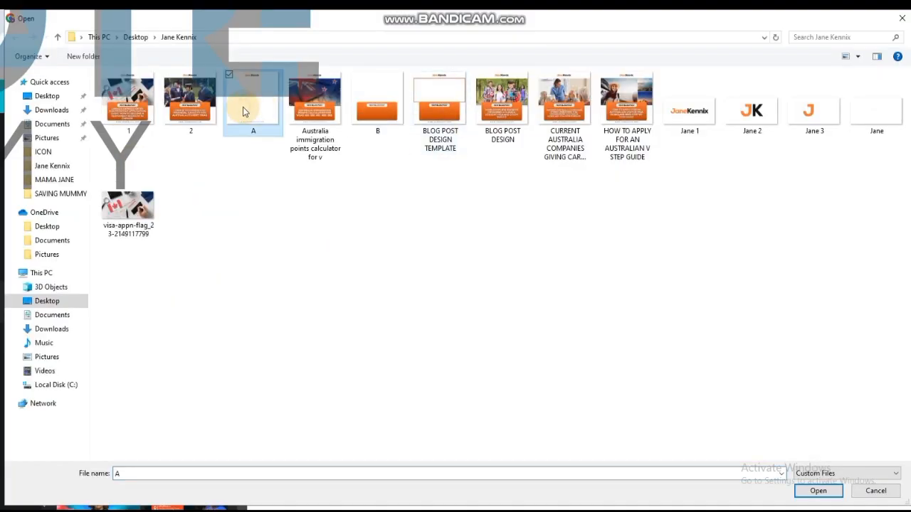
click(815, 490)
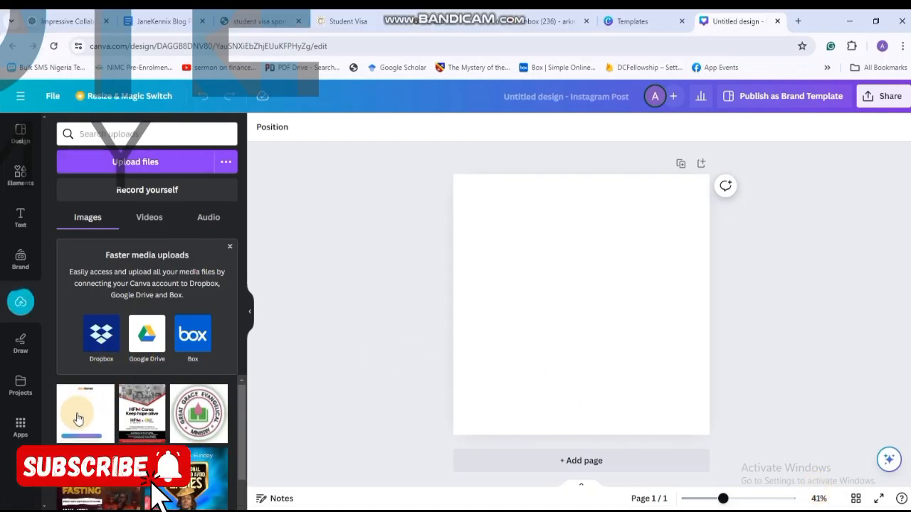
click(101, 427)
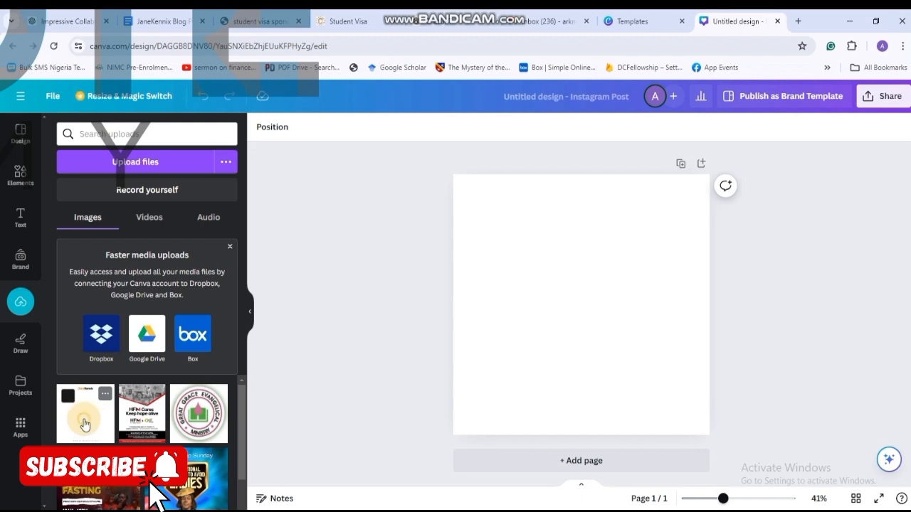
Scale the logo and website background image to cover the whole page, and lock it in place.
drag(484, 400, 450, 431)
drag(669, 208, 710, 174)
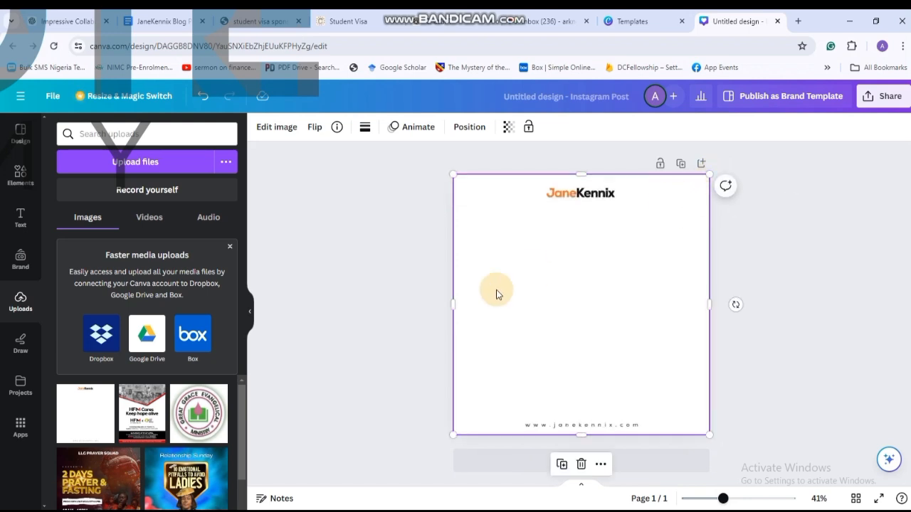
click(329, 317)
click(610, 244)
click(659, 162)
click(324, 246)
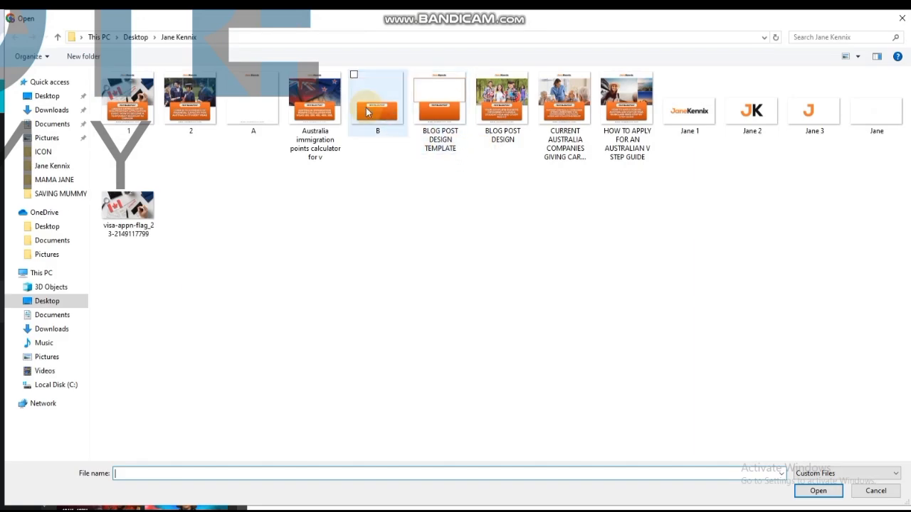
Upload image B, add it to the page, and enlarge and center the orange banner just above the website address.
click(377, 115)
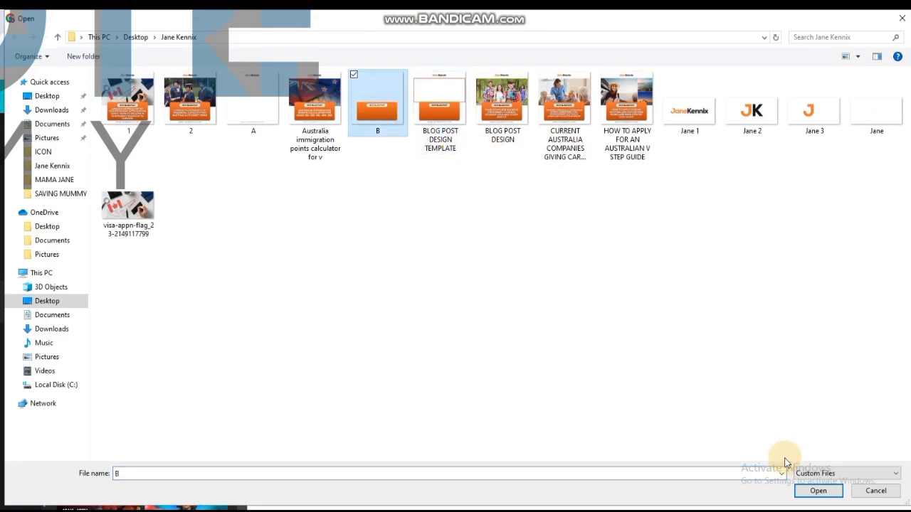
click(818, 491)
drag(486, 399, 417, 457)
drag(508, 382, 523, 361)
drag(580, 145, 583, 312)
drag(439, 365, 463, 365)
click(345, 366)
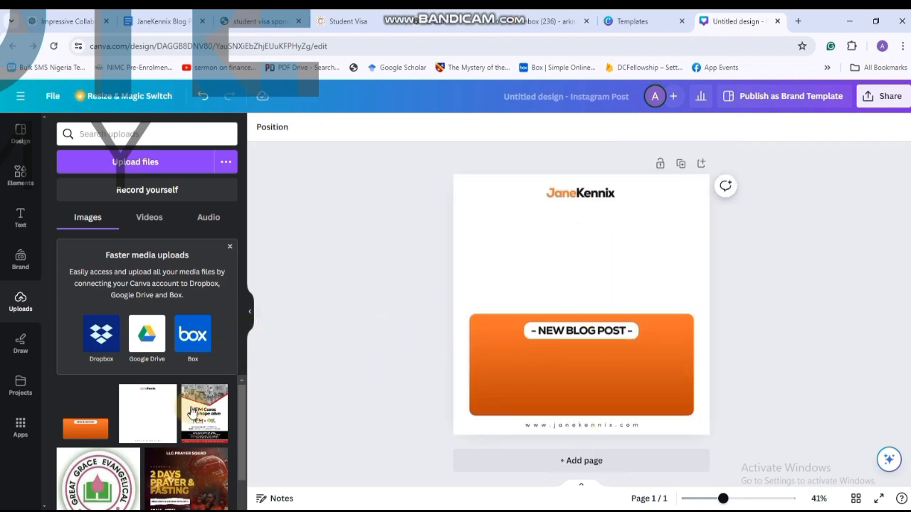
click(142, 163)
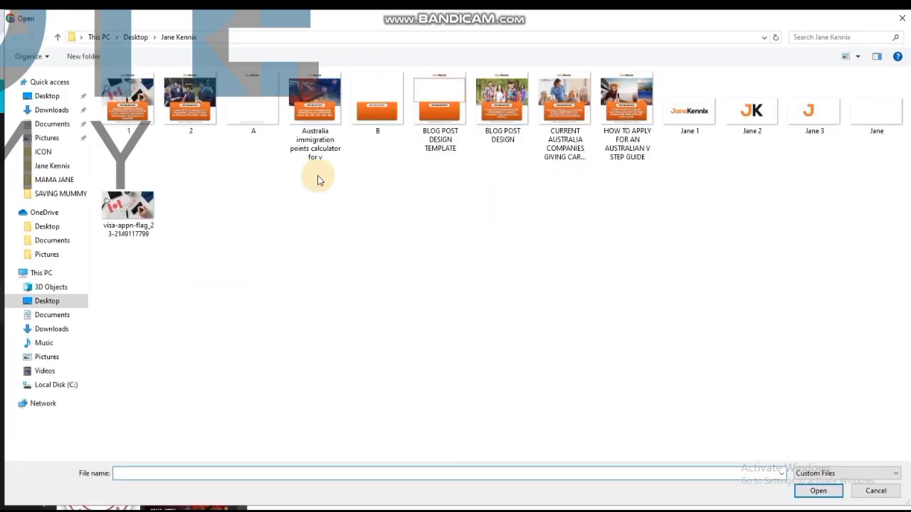
click(128, 208)
click(817, 491)
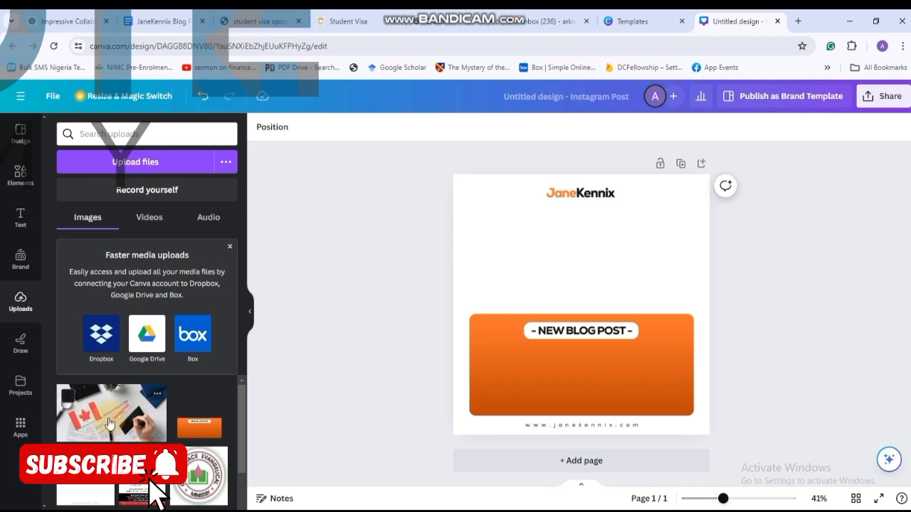
click(110, 423)
drag(624, 289, 625, 242)
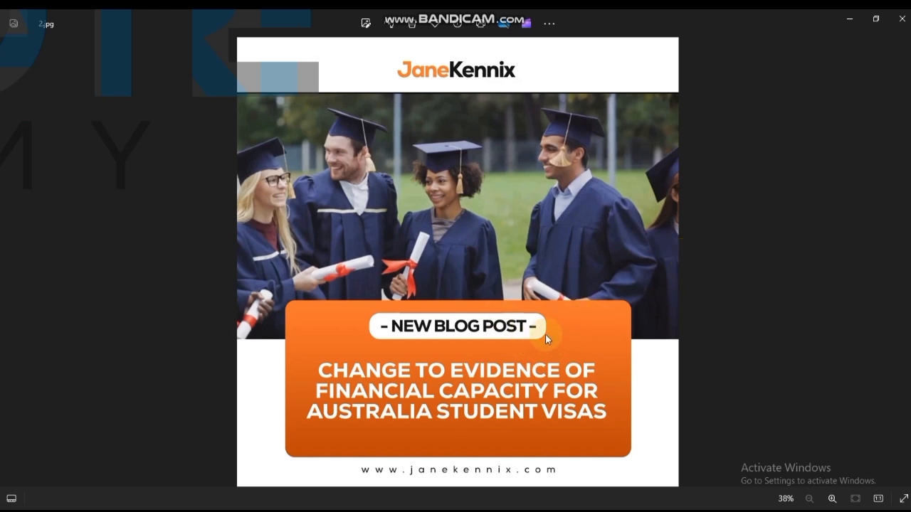
key(alt+Tab)
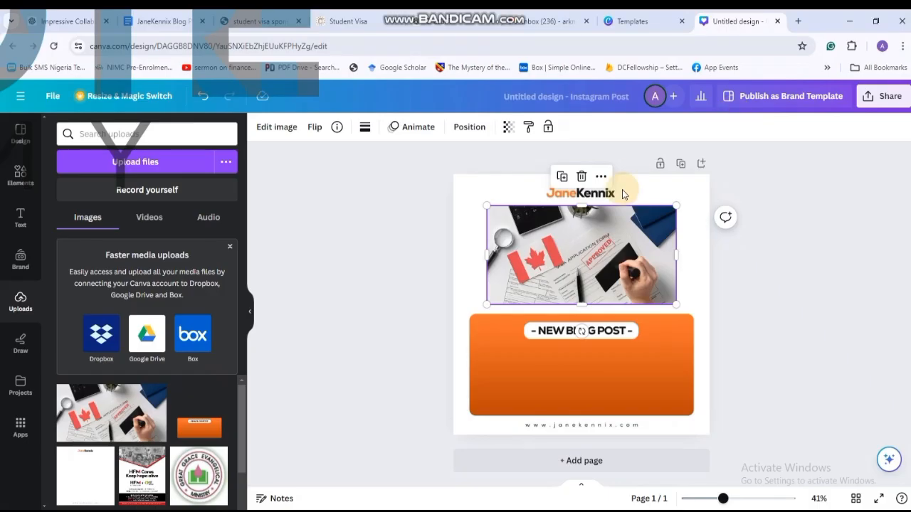
Try to send the visa application photo behind all other layers, and undo the reordering.
right_click(637, 268)
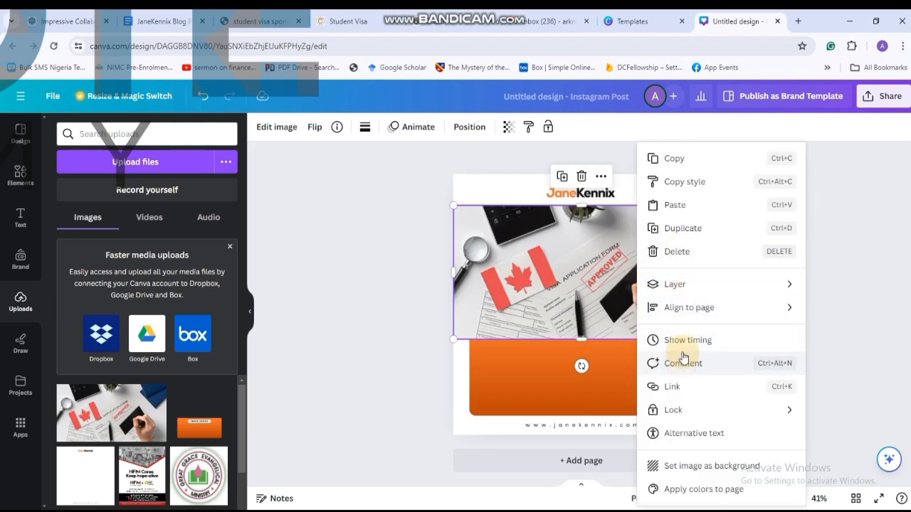
mouse_move(745, 284)
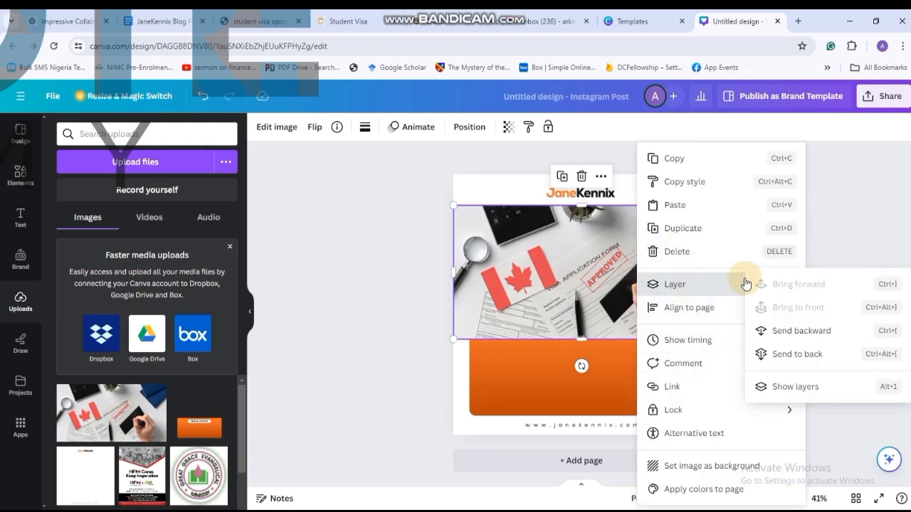
click(803, 353)
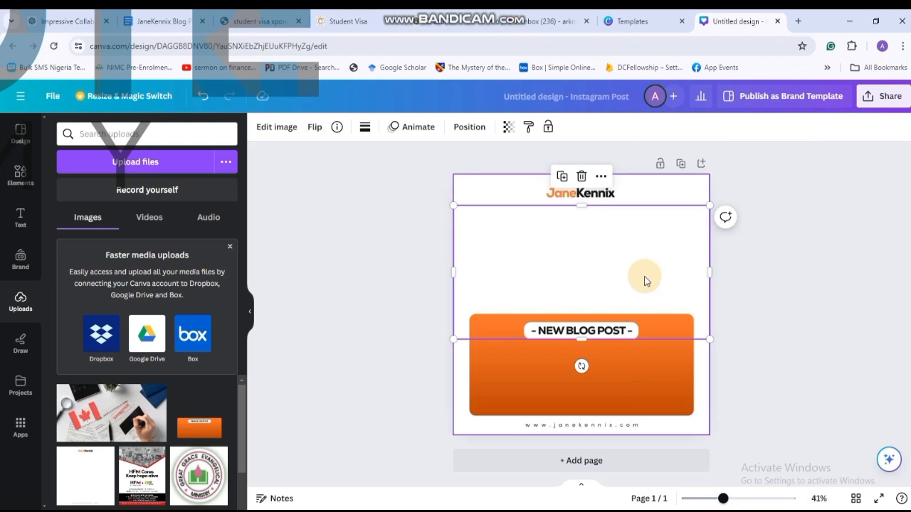
key(ctrl+z)
Send the visa application photo one layer backward, behind the orange banner, and deselect it.
right_click(621, 271)
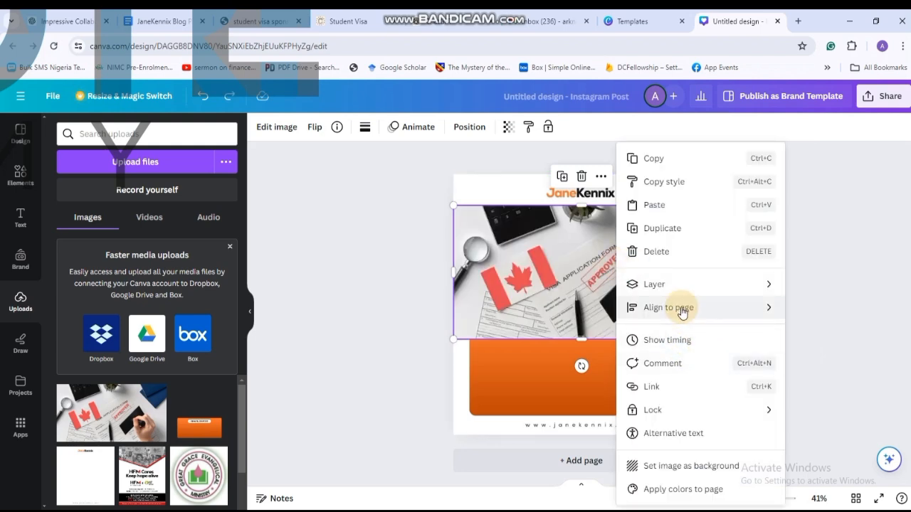
mouse_move(679, 283)
click(789, 331)
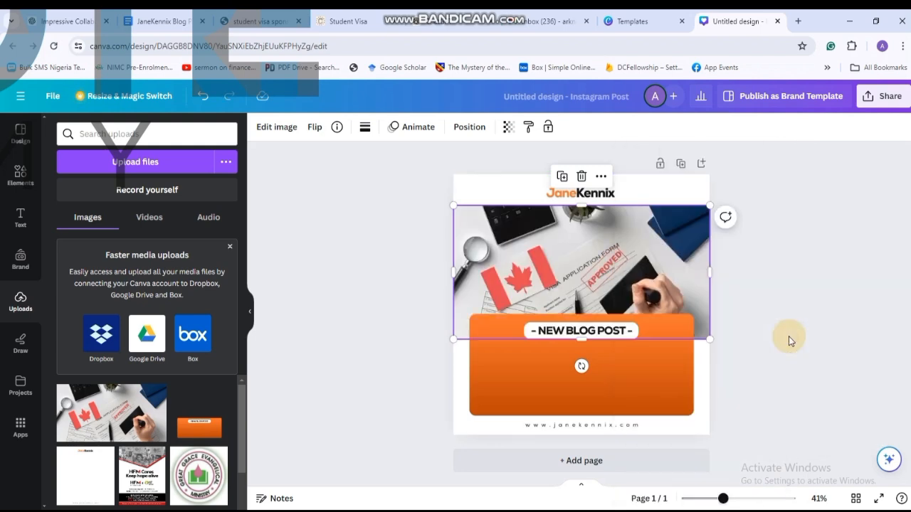
click(794, 265)
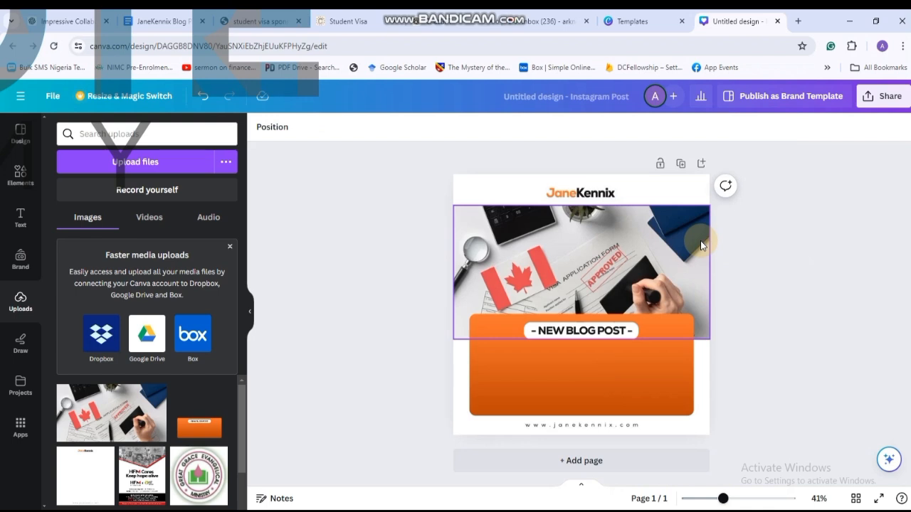
Open the design's sharing options and add the client's e-mail address as a person with access.
click(889, 98)
click(767, 175)
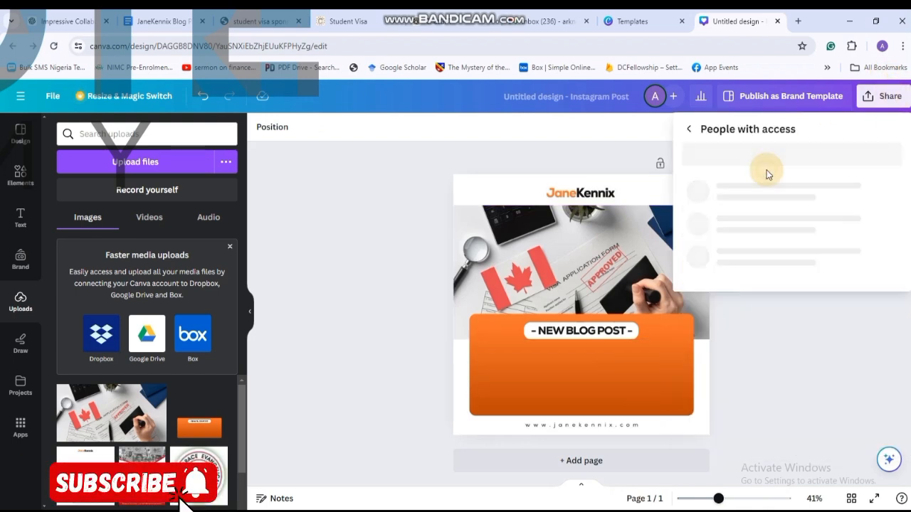
key(ctrl+v)
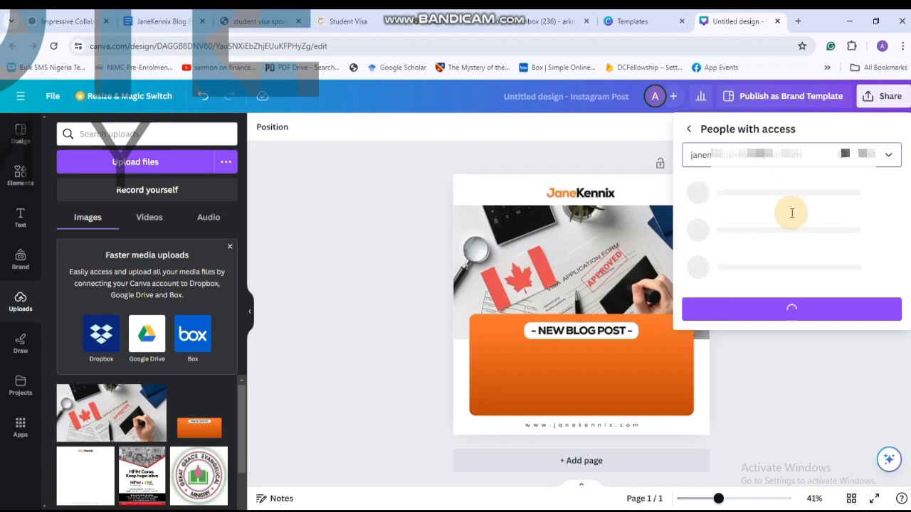
Write the notification message "Hello Ma'am, Here's the template for the blog post design, which you can always use subsequently. Thanks!".
click(746, 226)
text(Hello Ma'am,)
key(Return)
text(Here's the template for the blog post des)
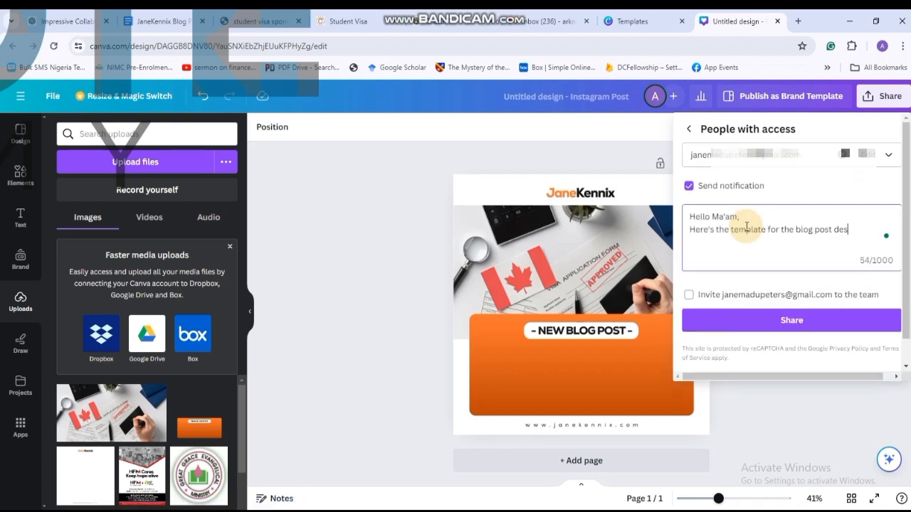
text(ign, of which you can always use f)
key(BackSpace)
text(subsequently. Thanks!)
click(874, 220)
key(BackSpace)
key(BackSpace)
Share the design with the client, keeping notification on and the team invitation unticked.
click(691, 296)
click(692, 296)
click(799, 151)
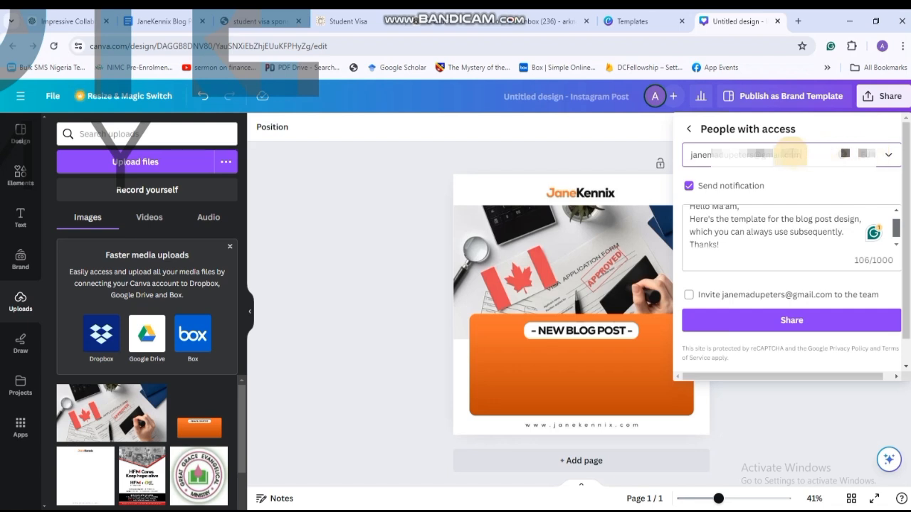
click(757, 320)
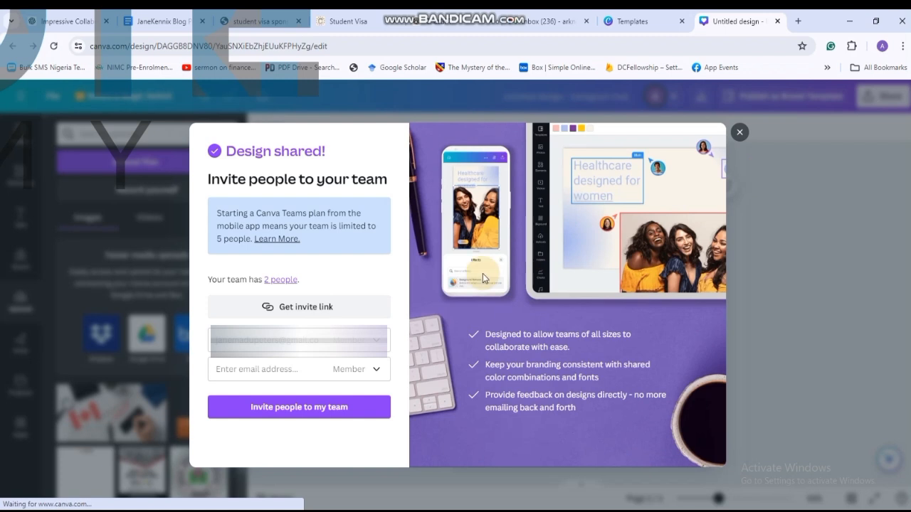
Look over the team invitation options and available member roles, and close the dialog without inviting anyone.
click(277, 281)
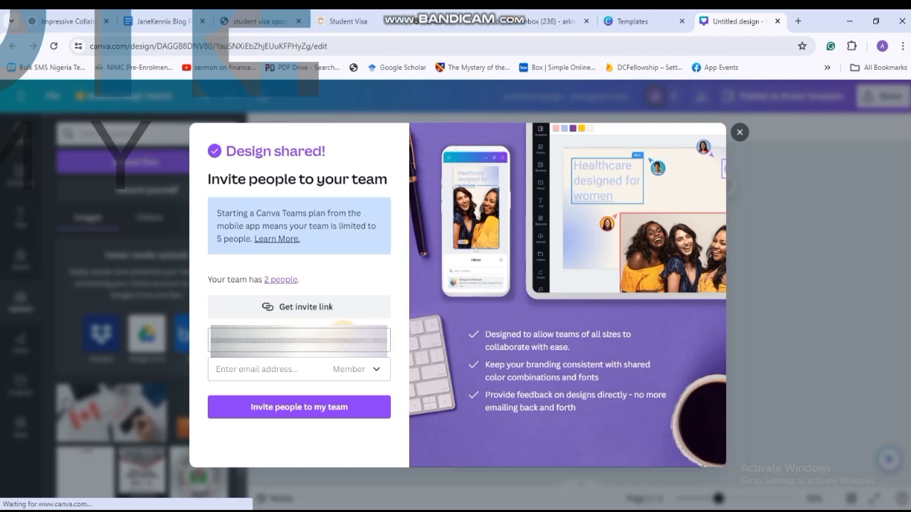
click(356, 369)
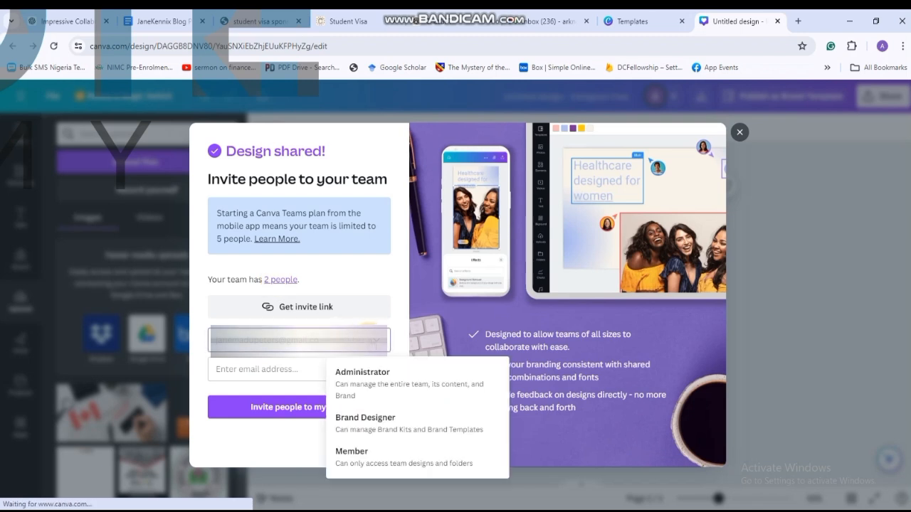
click(280, 354)
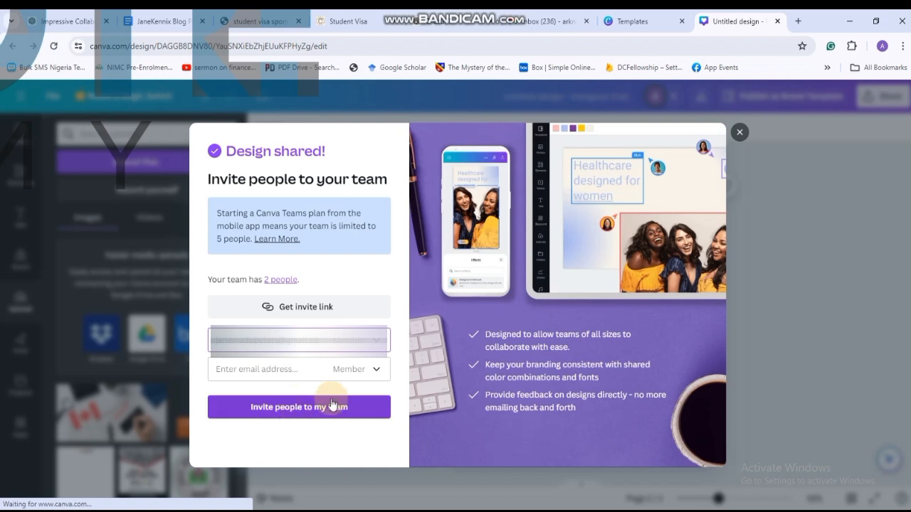
click(739, 131)
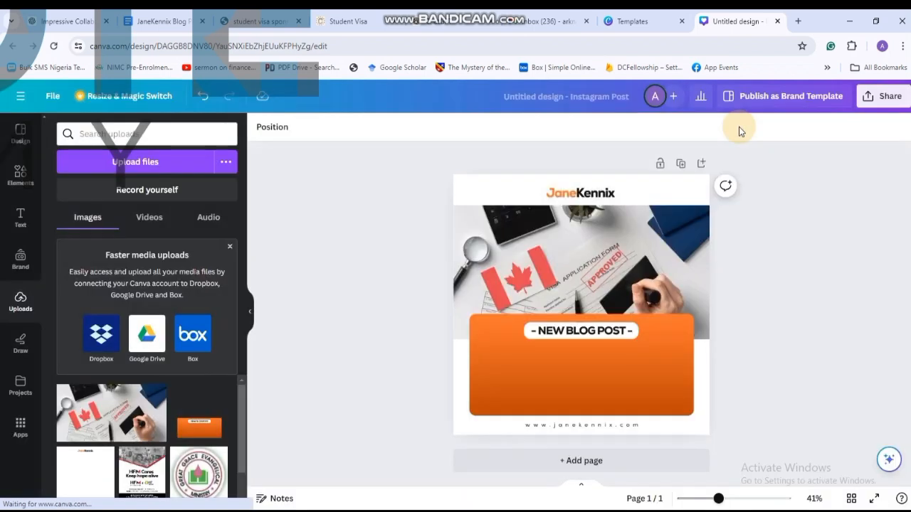